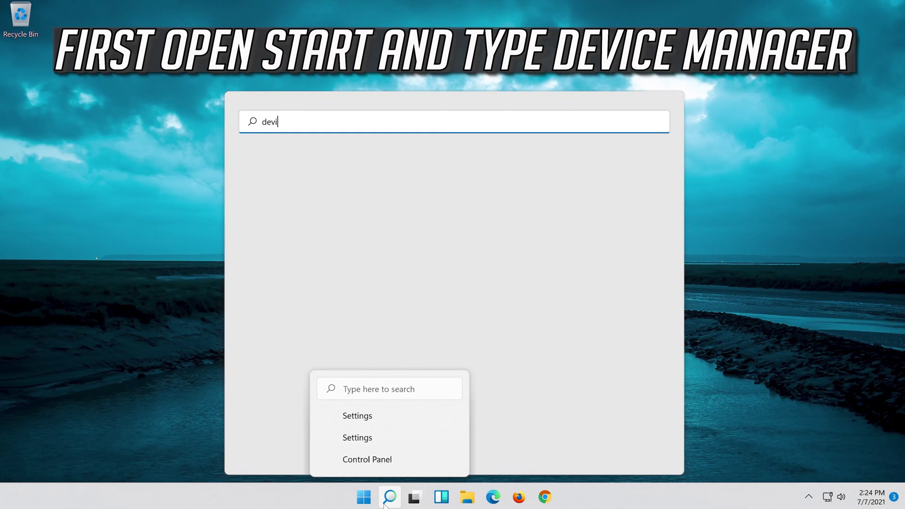
type("ce manager")
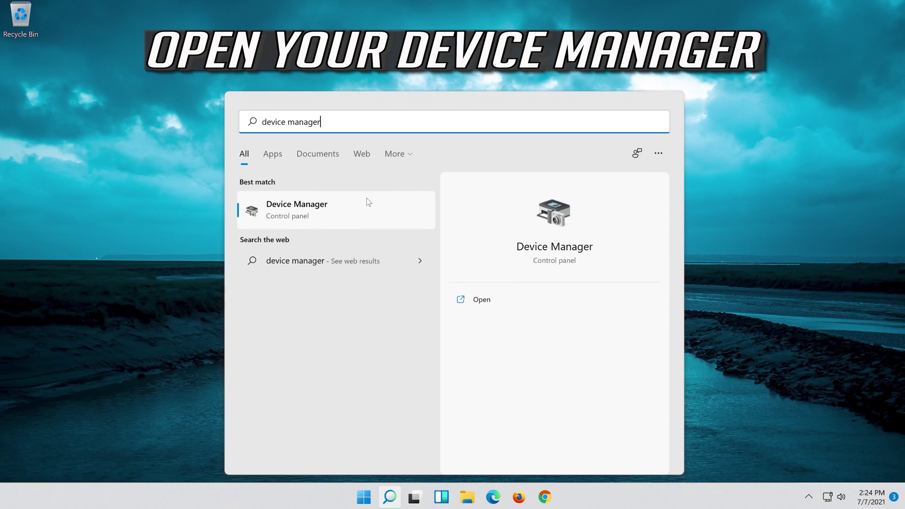
- Launch Device Manager from the 'device manager' search results
left_click(321, 213)
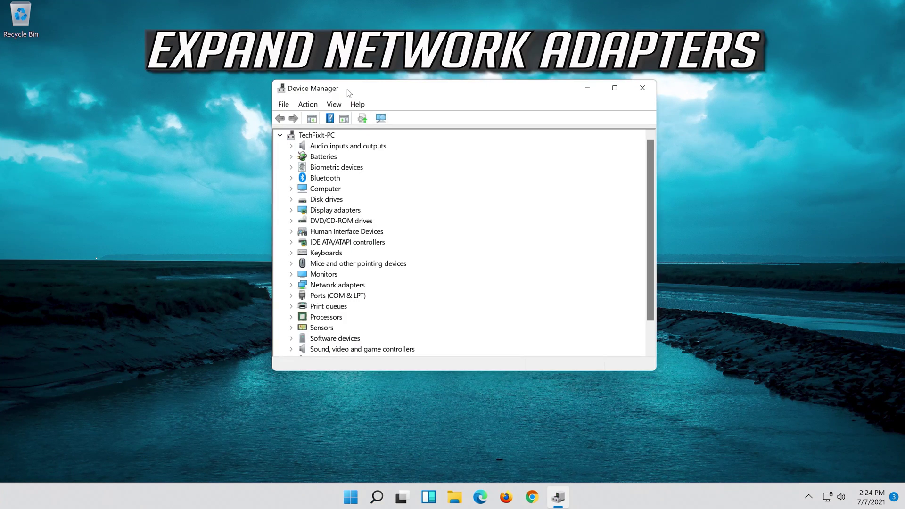
- Expand Network adapters and open the Intel 82574L Gigabit Network Connection's Properties
left_click(321, 285)
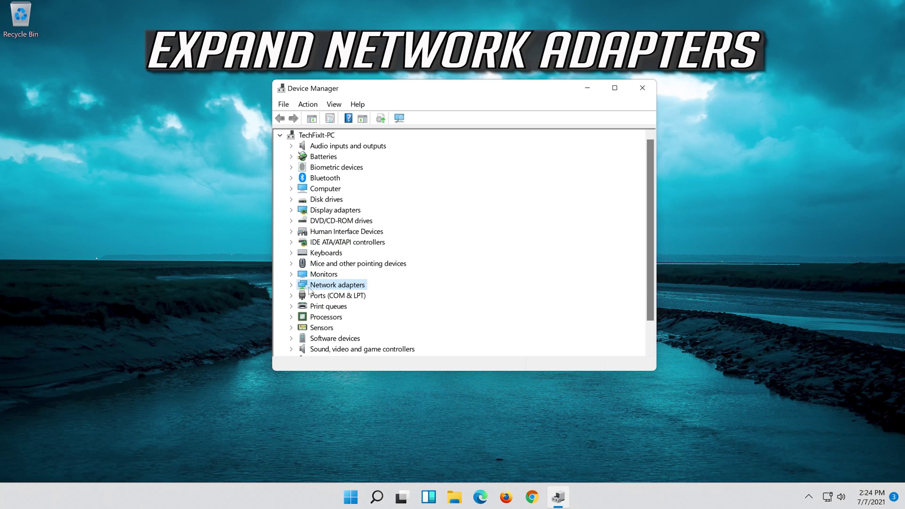
left_click(291, 285)
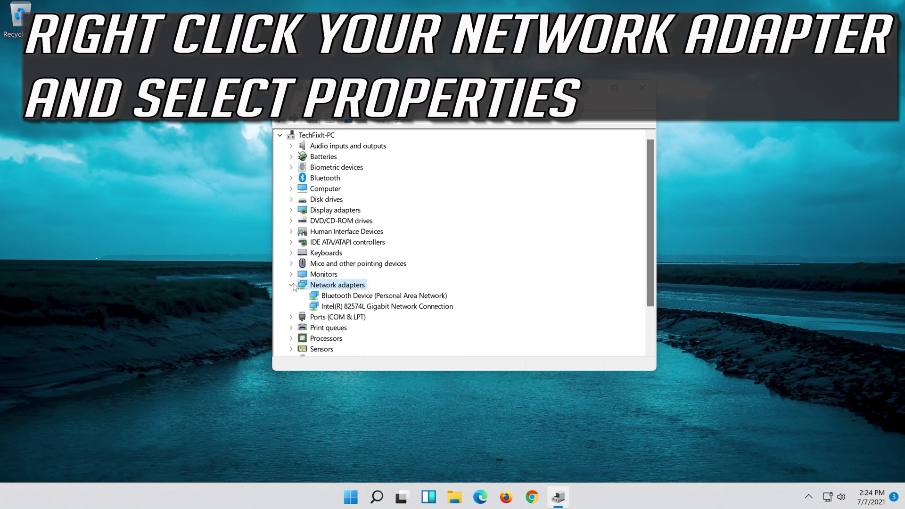
right_click(386, 308)
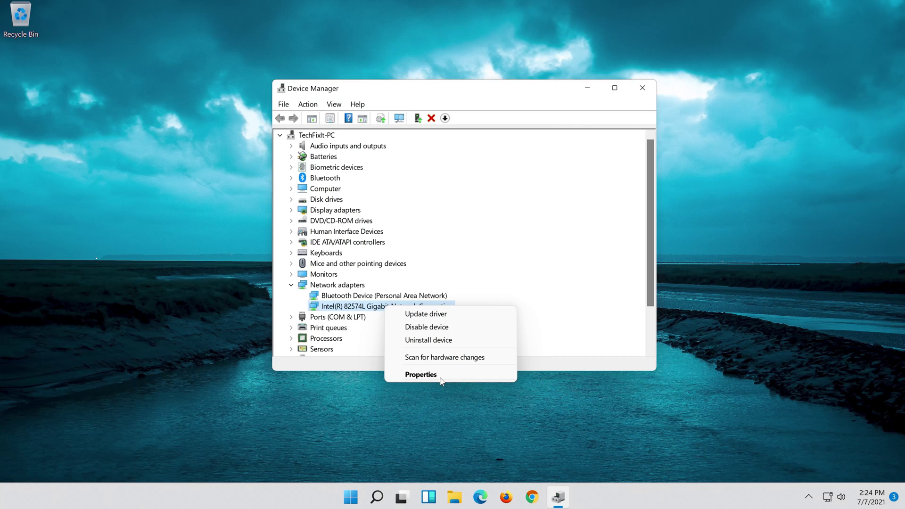
left_click(440, 377)
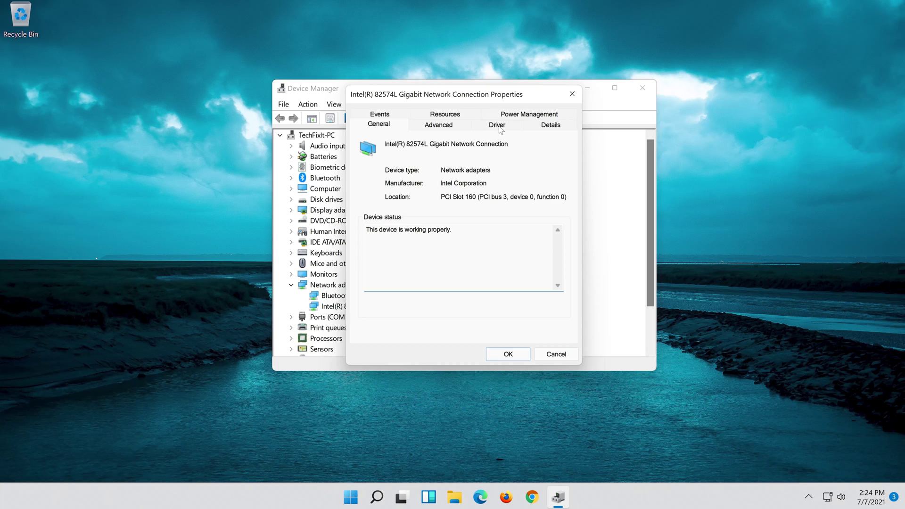
- Start Update Driver from the Intel adapter's Driver tab
left_click(498, 127)
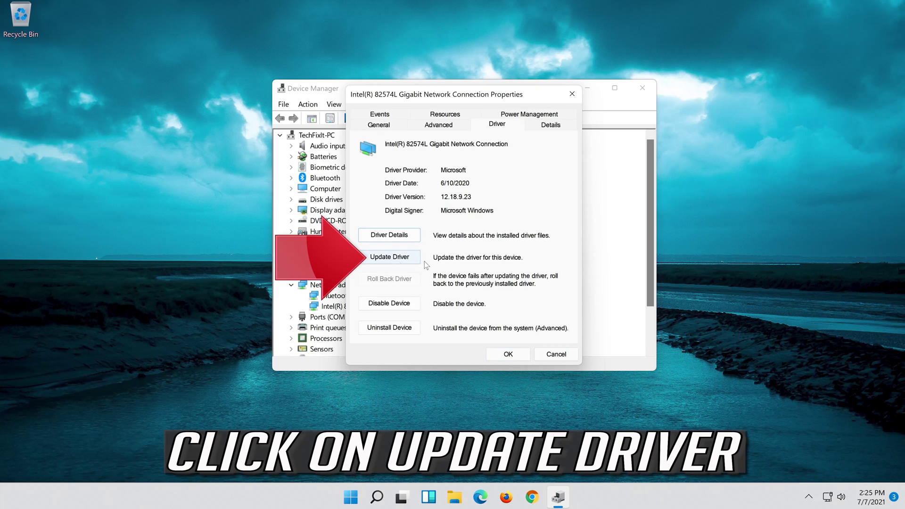
left_click(377, 261)
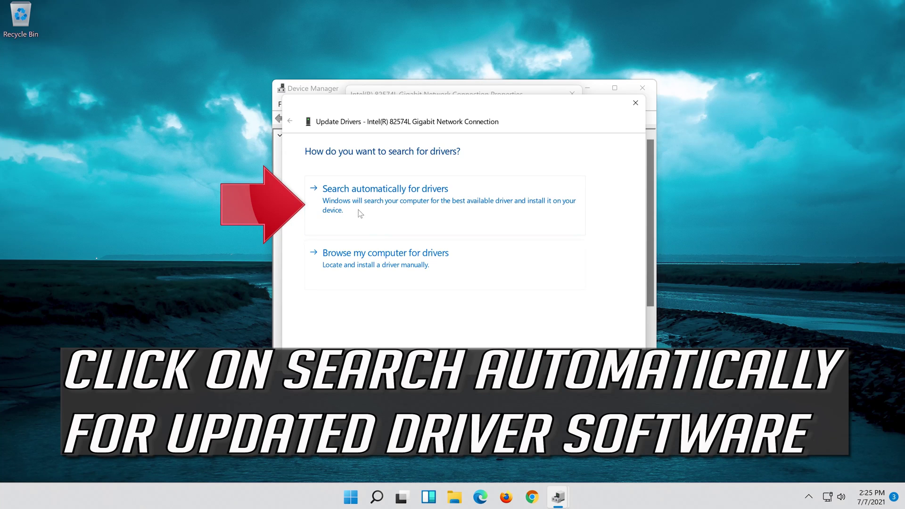
- Search automatically for drivers; the best driver is already installed
left_click(391, 203)
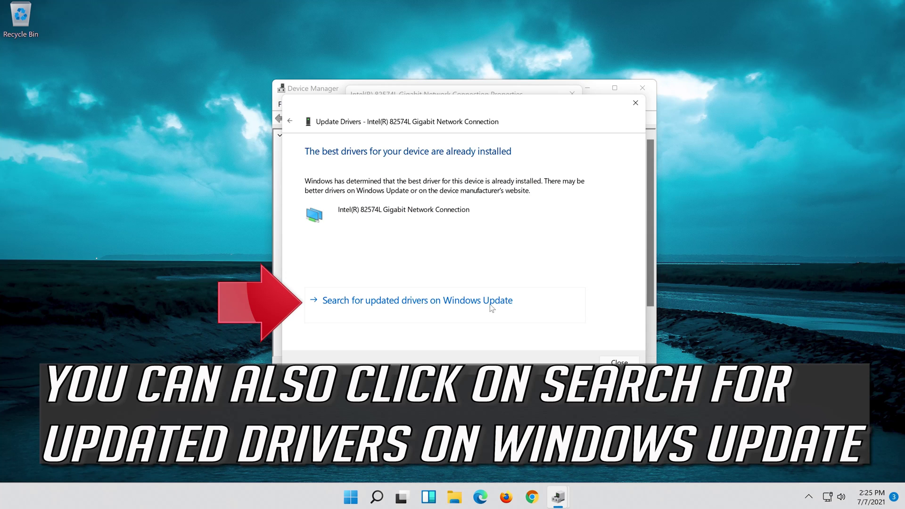
- Go to Windows Update for updated drivers and check for updates
left_click(478, 306)
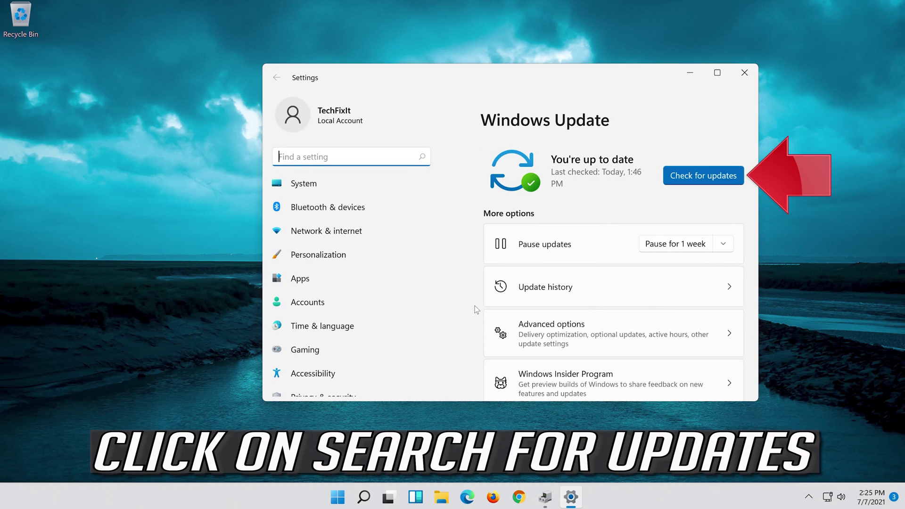
left_click(707, 183)
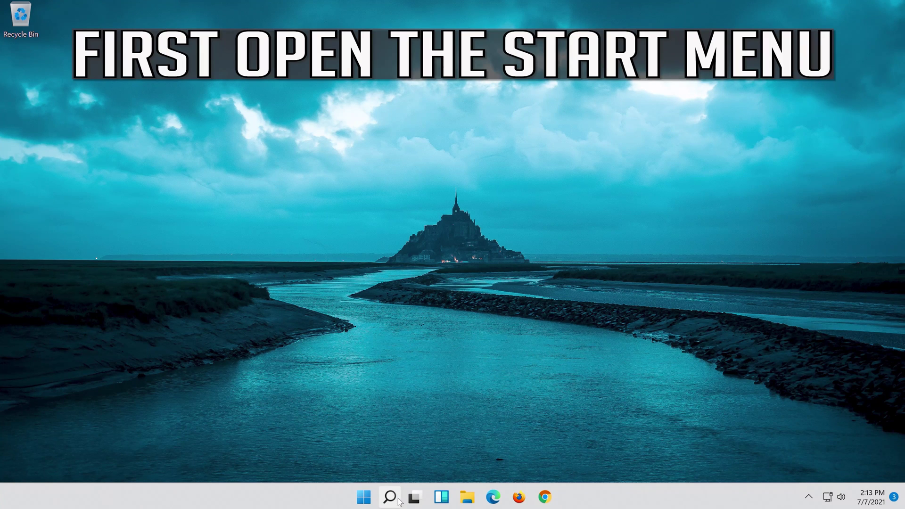
- Open the Settings app from the taskbar search results
left_click(399, 500)
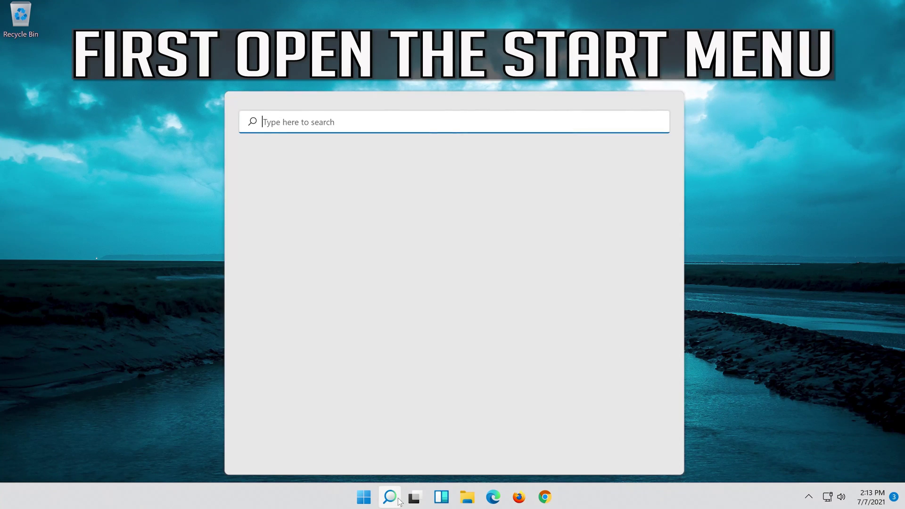
type("setting")
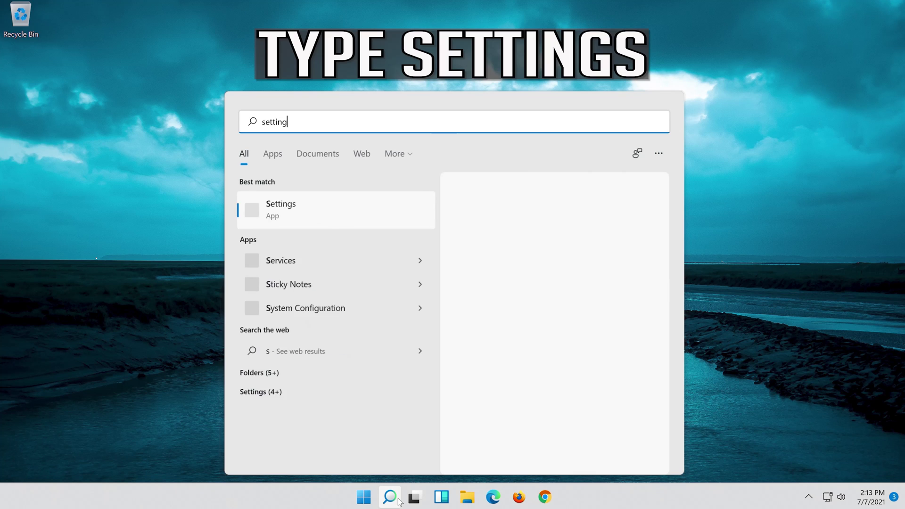
type("s")
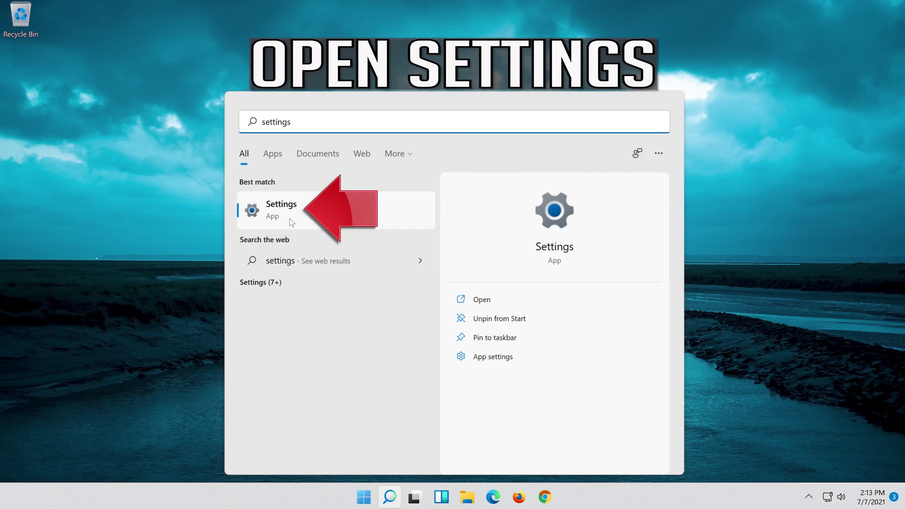
left_click(321, 216)
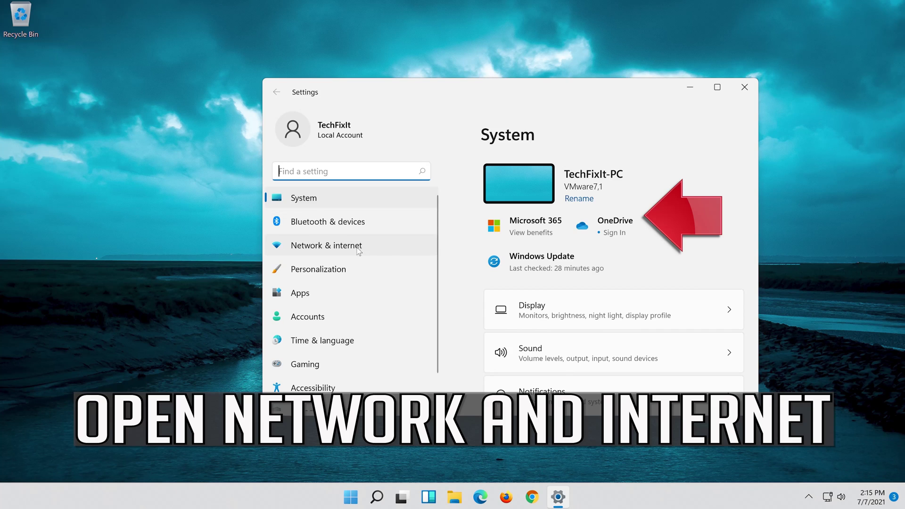
- Go through Network & internet and Advanced network settings to Network reset
left_click(351, 249)
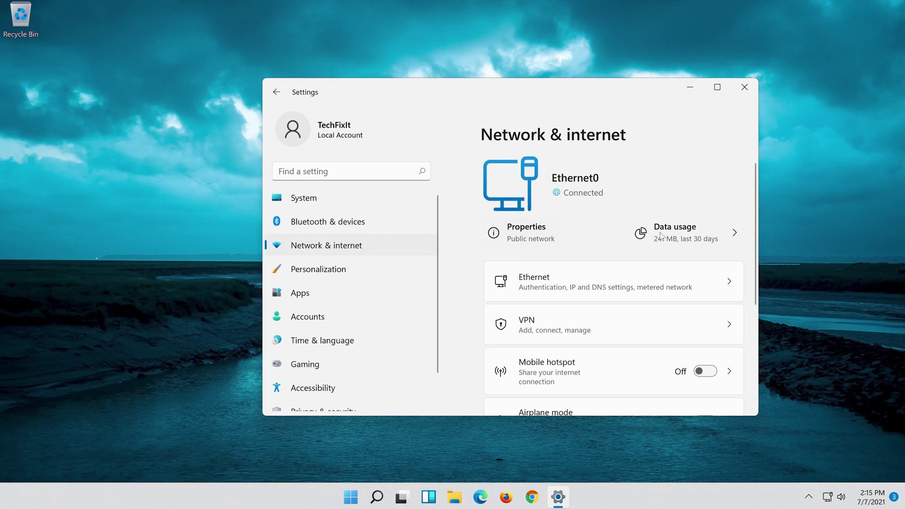
scroll(653, 235, "down", 5)
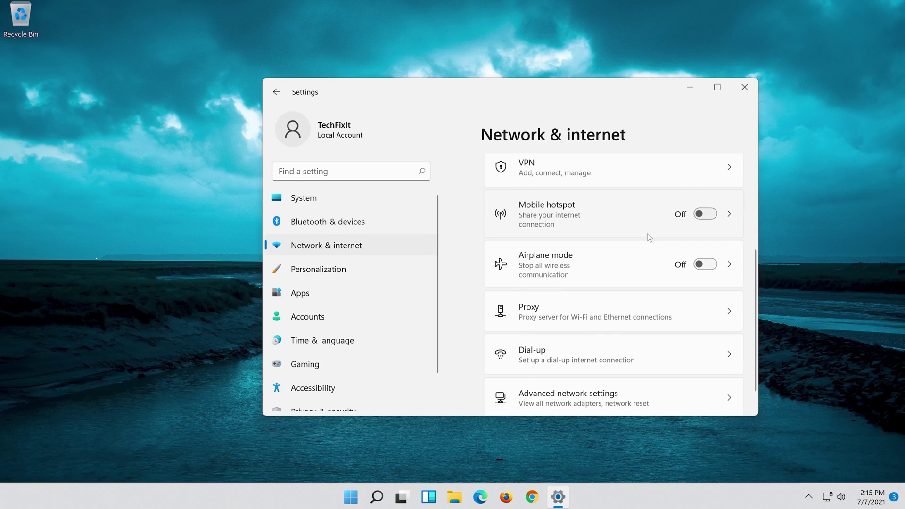
scroll(648, 237, "down", 1)
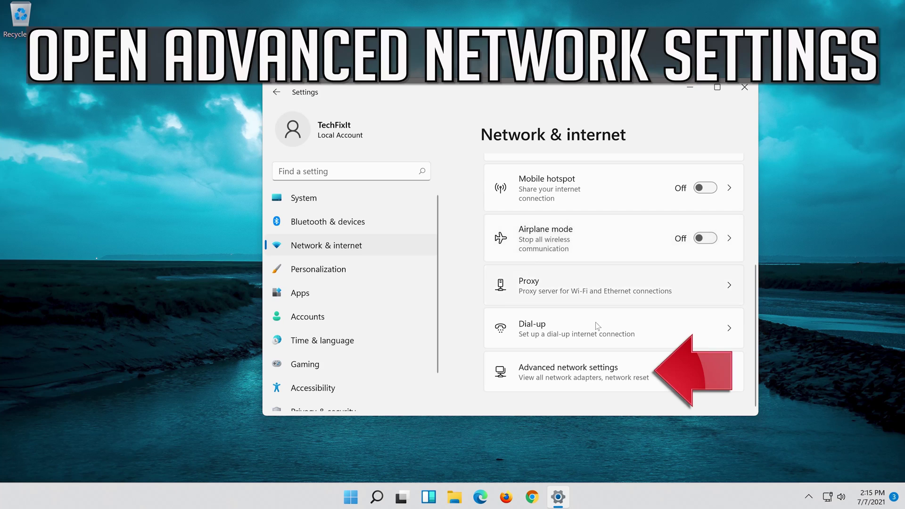
left_click(556, 377)
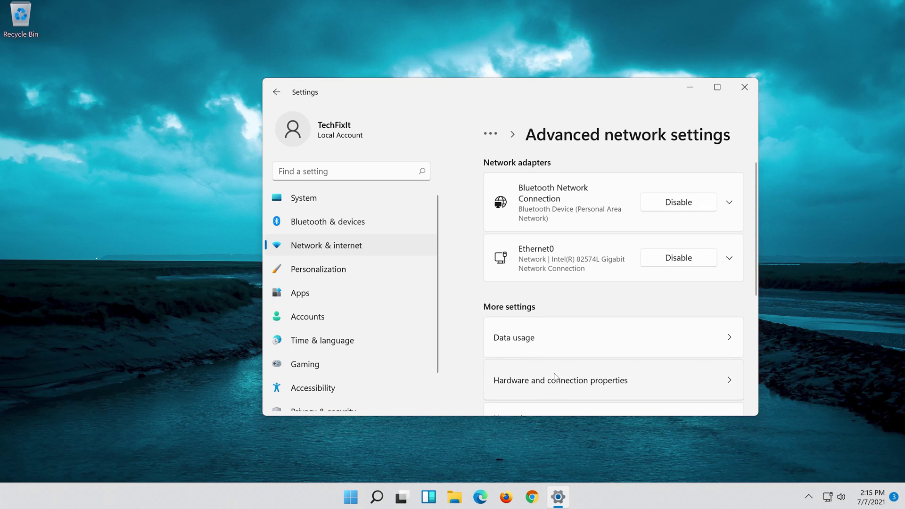
scroll(555, 375, "down", 2)
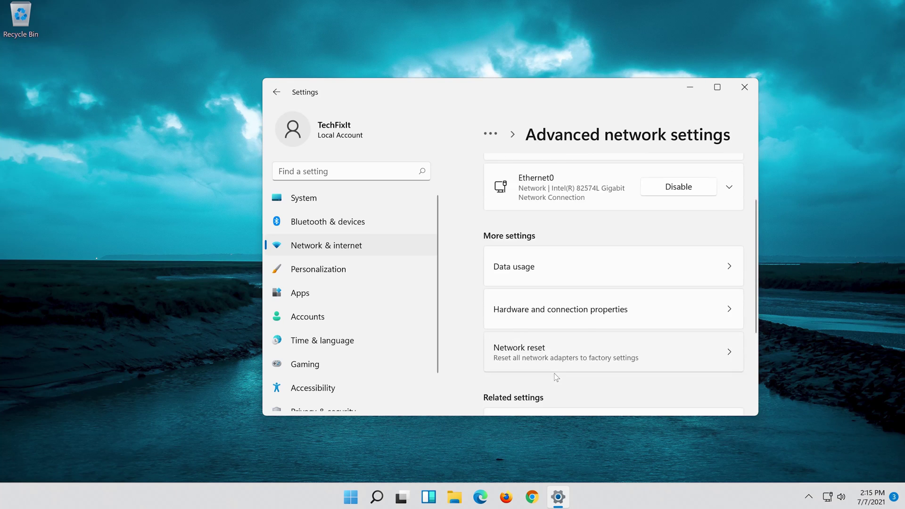
scroll(558, 358, "down", 2)
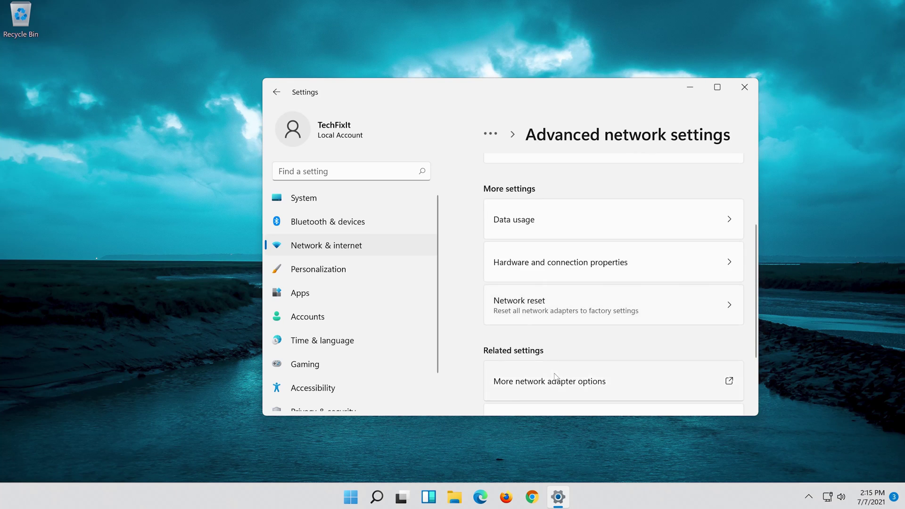
left_click(563, 296)
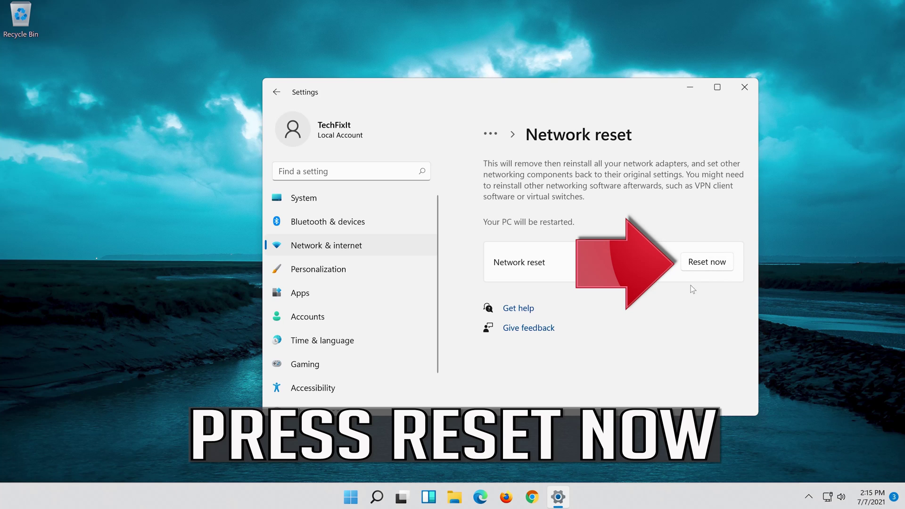
- Confirm Reset now, dismiss the five-minute sign-out notice, and close Settings
left_click(711, 261)
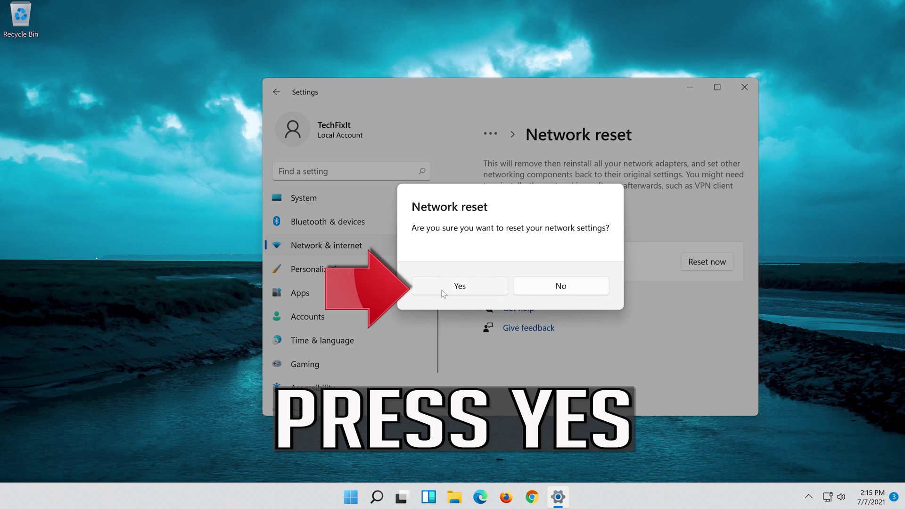
left_click(467, 288)
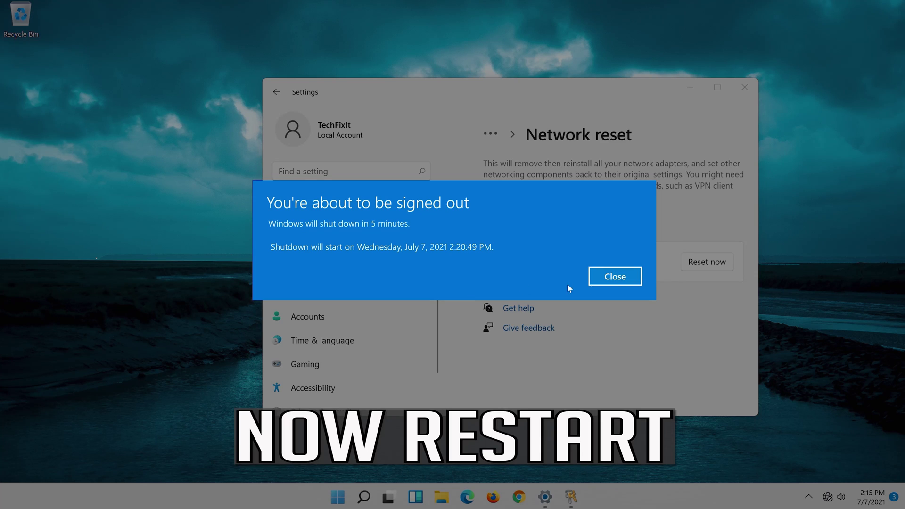
left_click(613, 276)
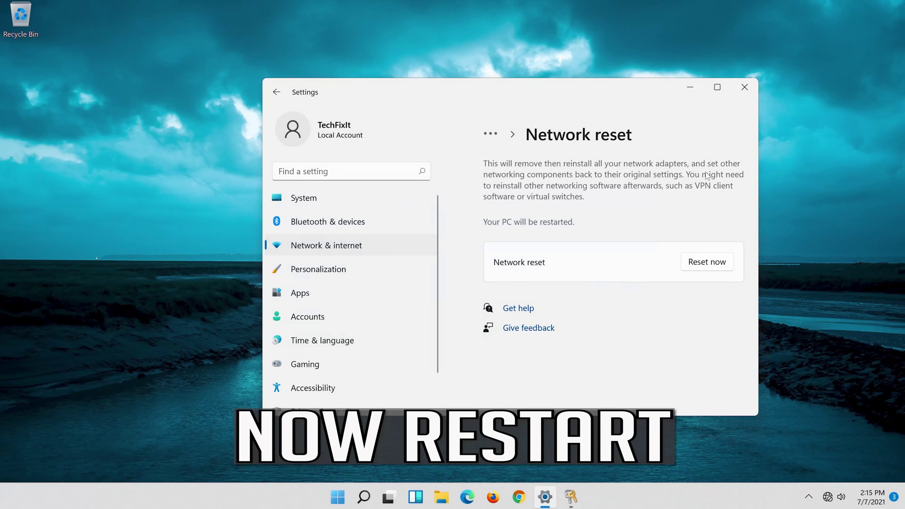
left_click(745, 88)
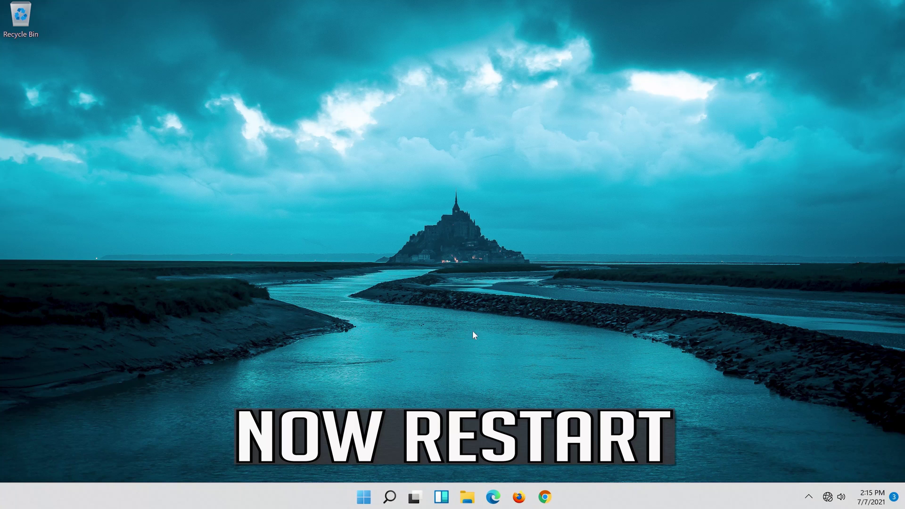
- Run 'netsh int ip reset c:\resetlog.txt' in an administrator Command Prompt
left_click(354, 503)
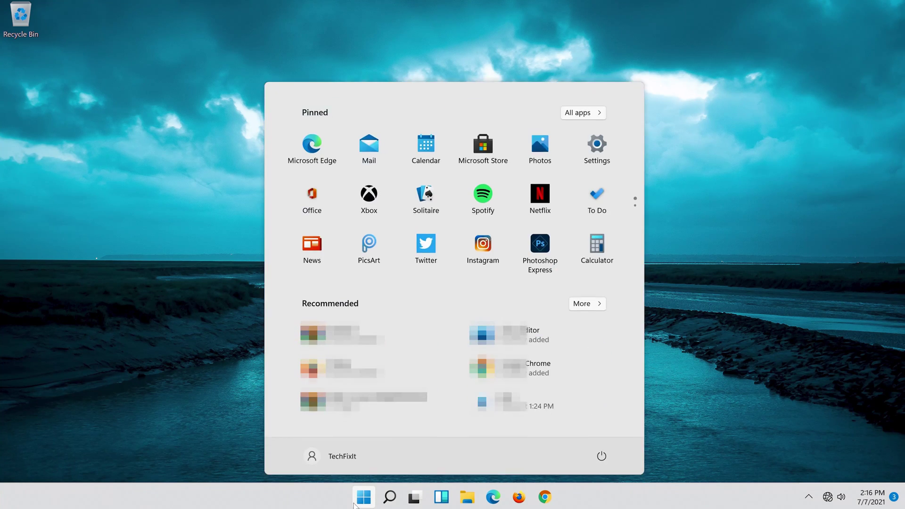
left_click(601, 456)
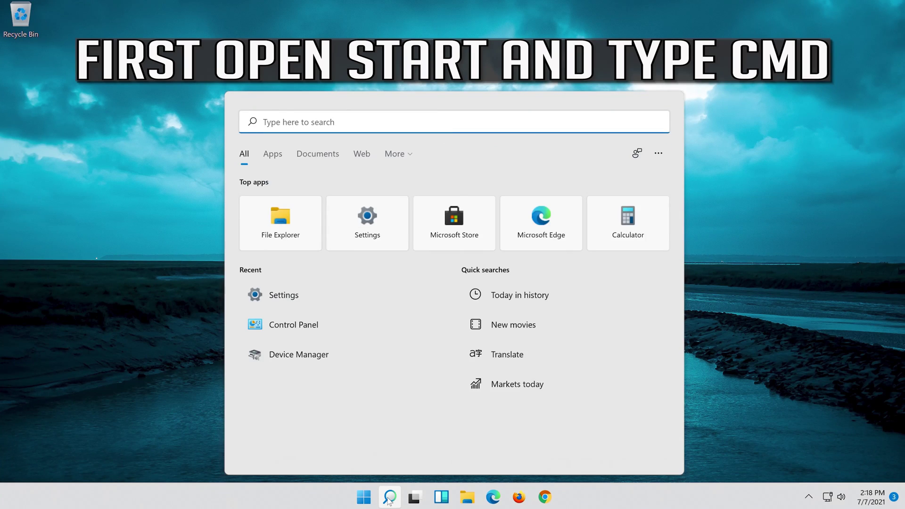
type("cmd")
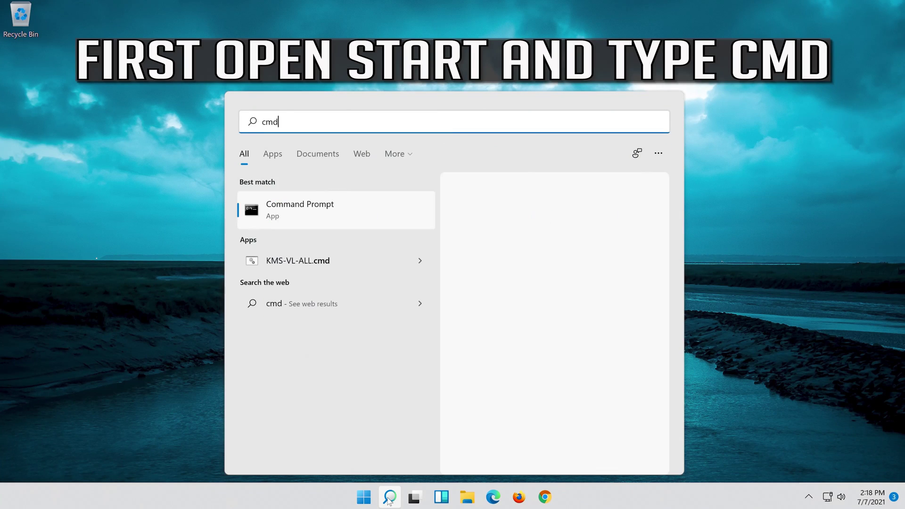
right_click(373, 210)
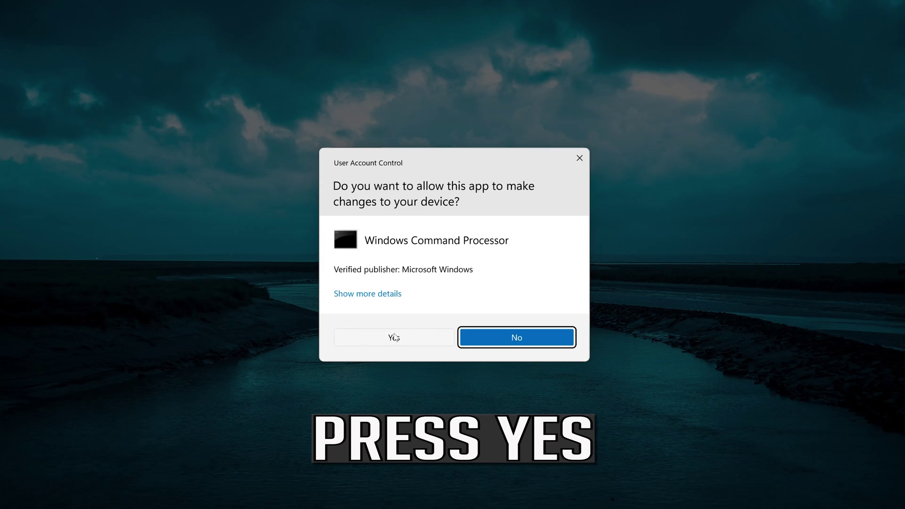
left_click(403, 337)
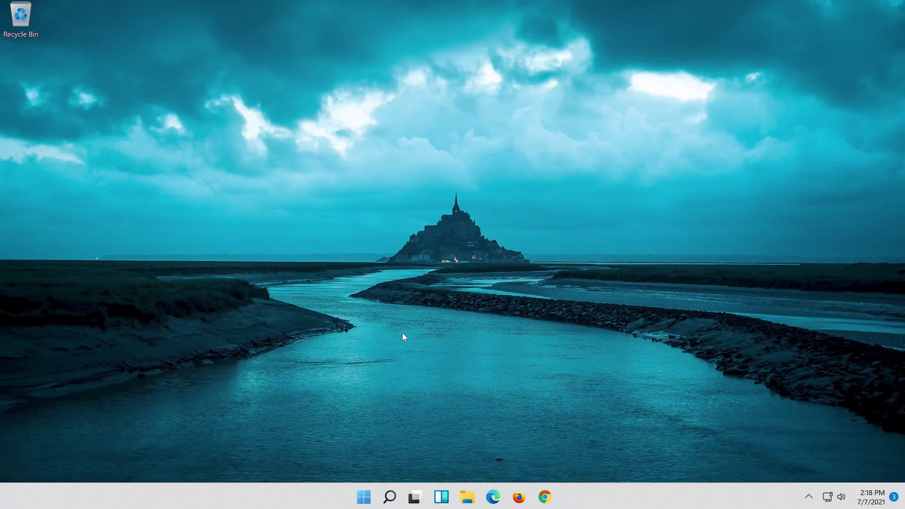
type("n")
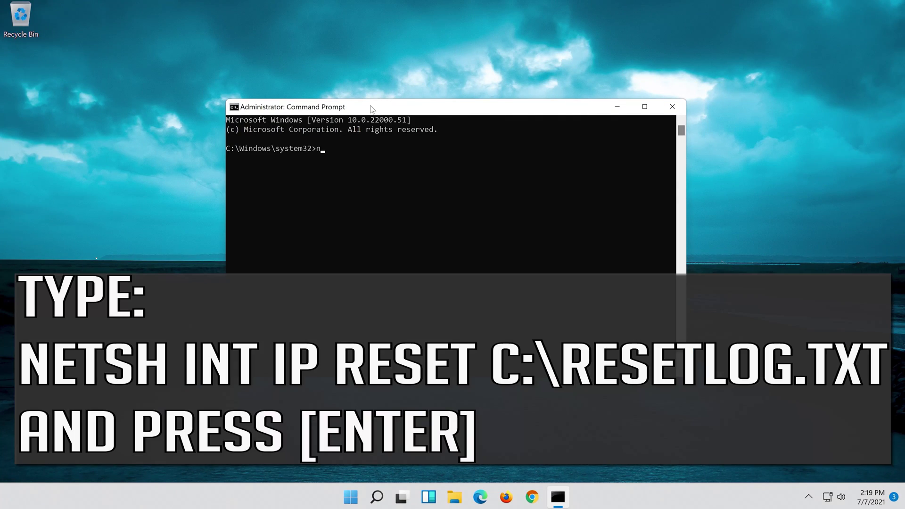
type("etsh")
type(" int i")
type("p reset c:\\")
type("re")
type("setlog.txt")
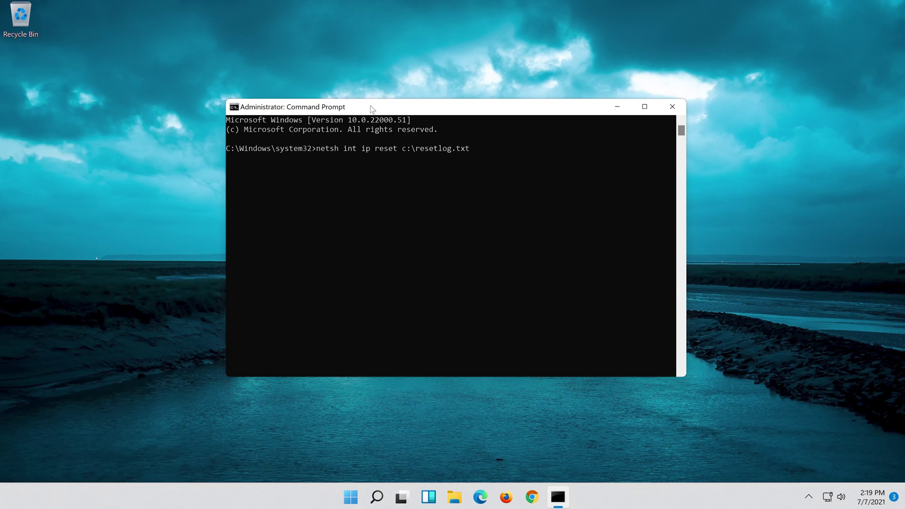
key("Return")
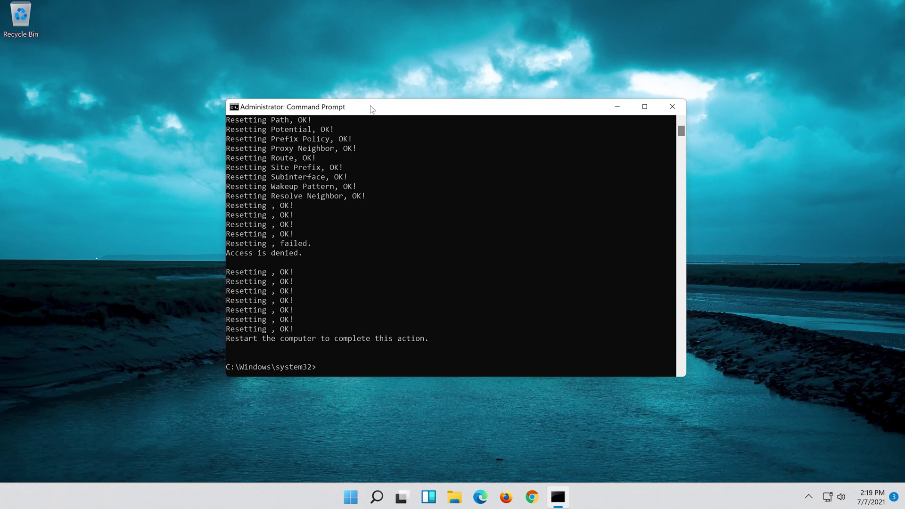
type("n")
type("etsh")
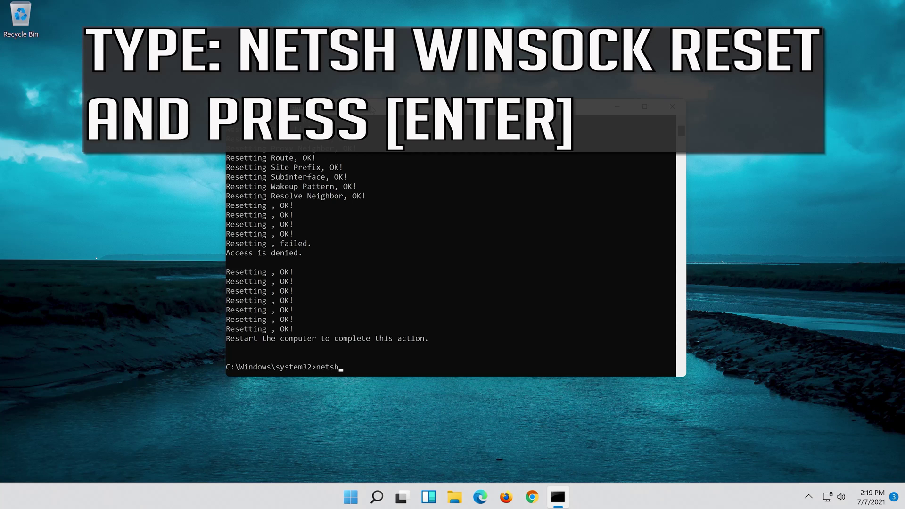
type(" w")
type("in")
type("sock res")
type("et")
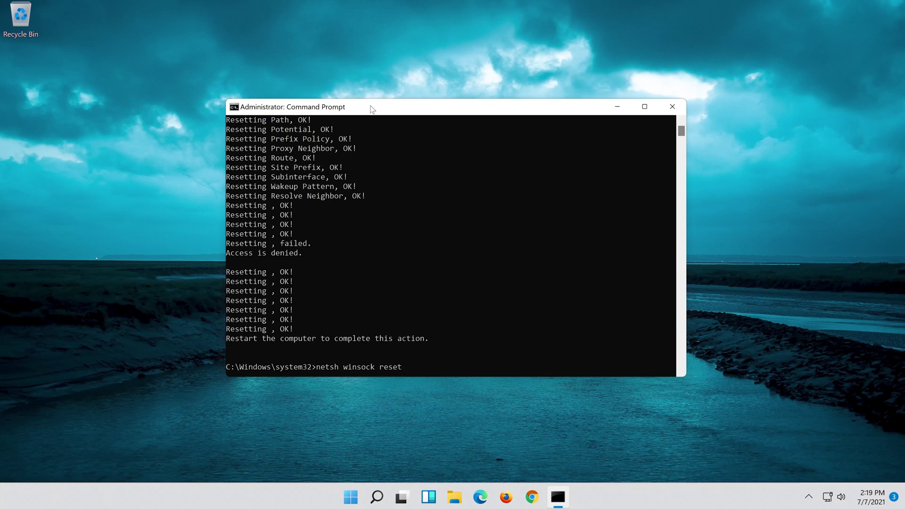
- Run 'netsh winsock reset' to reset the Winsock catalog
key("Return")
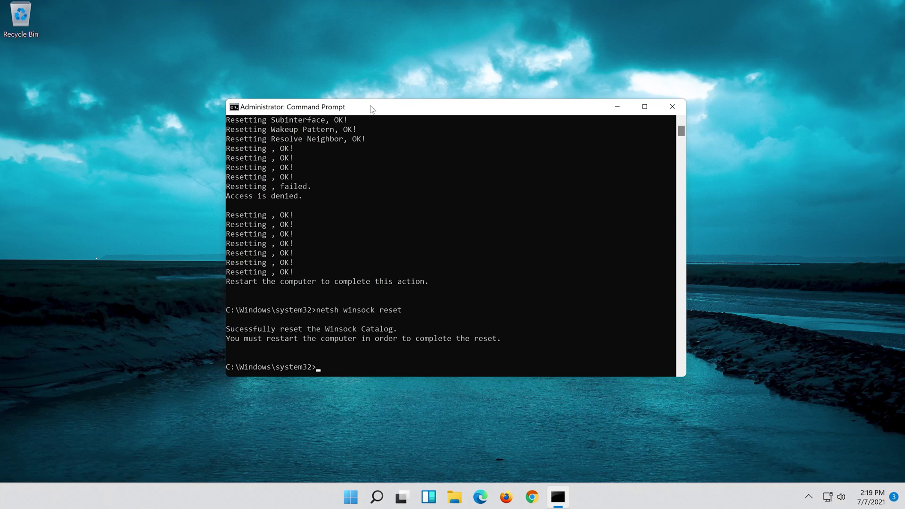
type("ipconfig /")
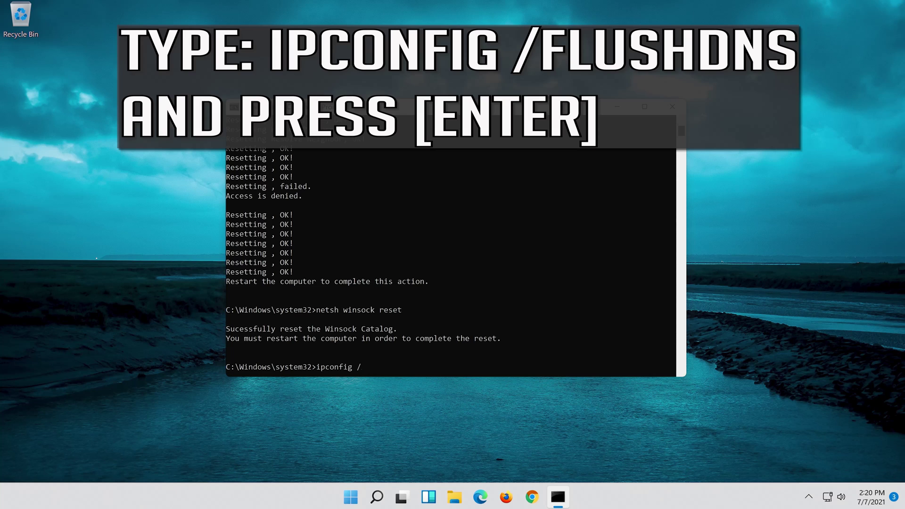
type("flushdns")
- Run ipconfig /flushdns to clear the DNS cache, then exit the administrator Command Prompt
key("Return")
type("exit")
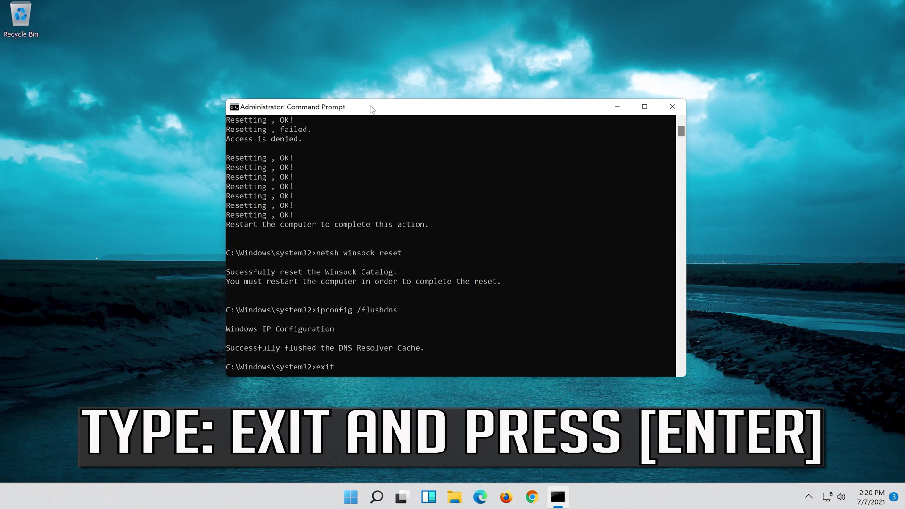
key("Return")
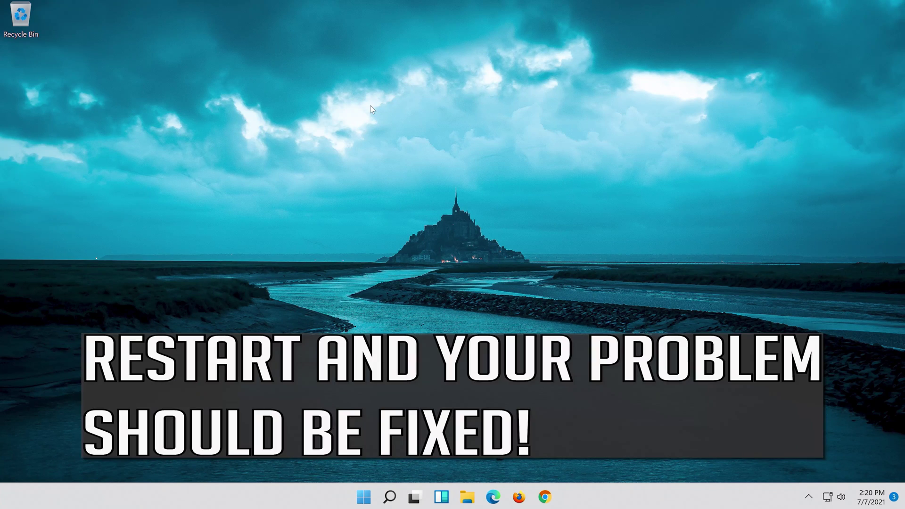
- Show the Start menu's Power menu with its Sleep, Shut down and Restart options
left_click(369, 503)
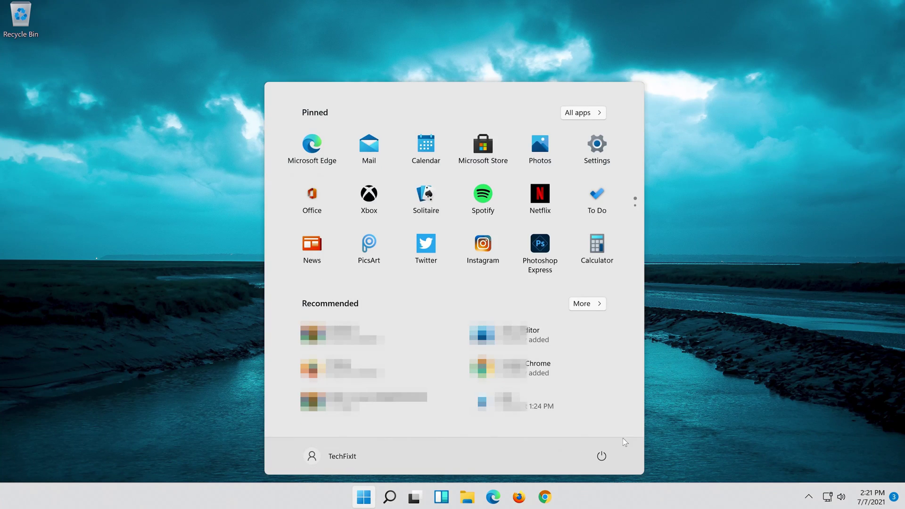
left_click(600, 458)
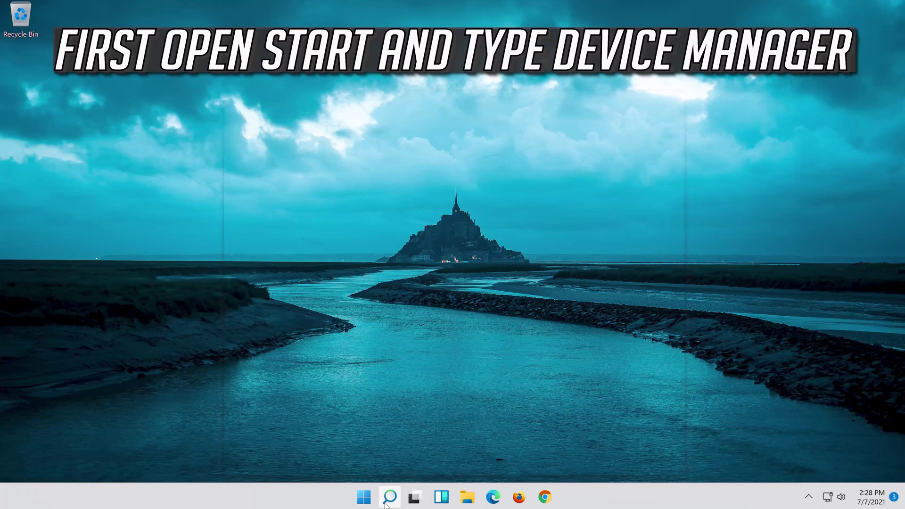
- Search Windows for 'device manager' and launch the Device Manager best match
left_click(388, 497)
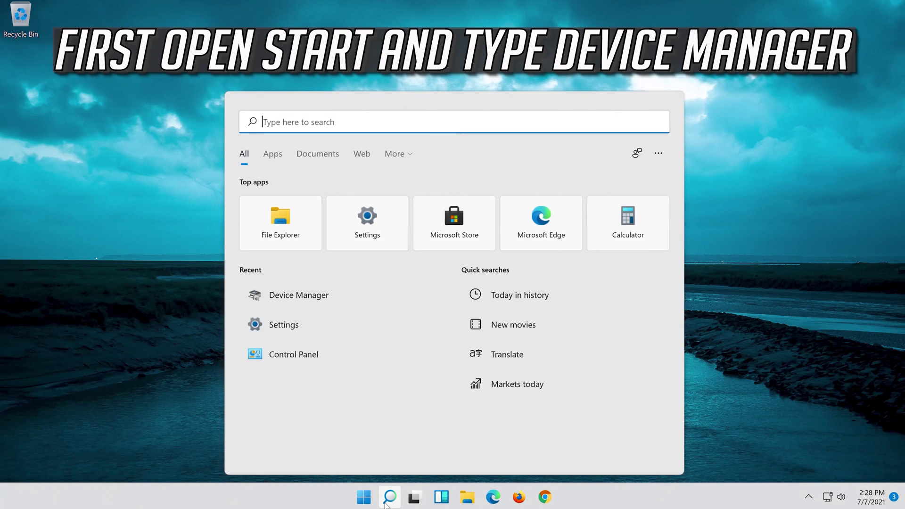
type("device man")
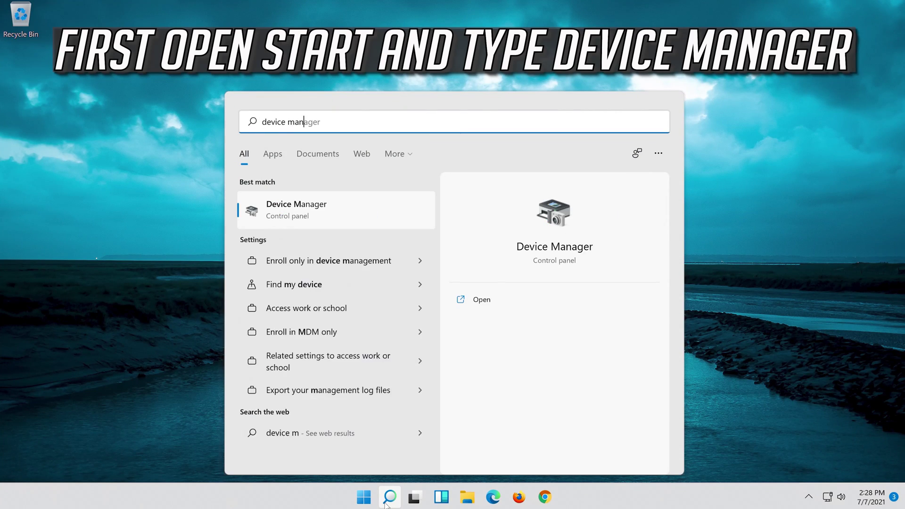
type("ager")
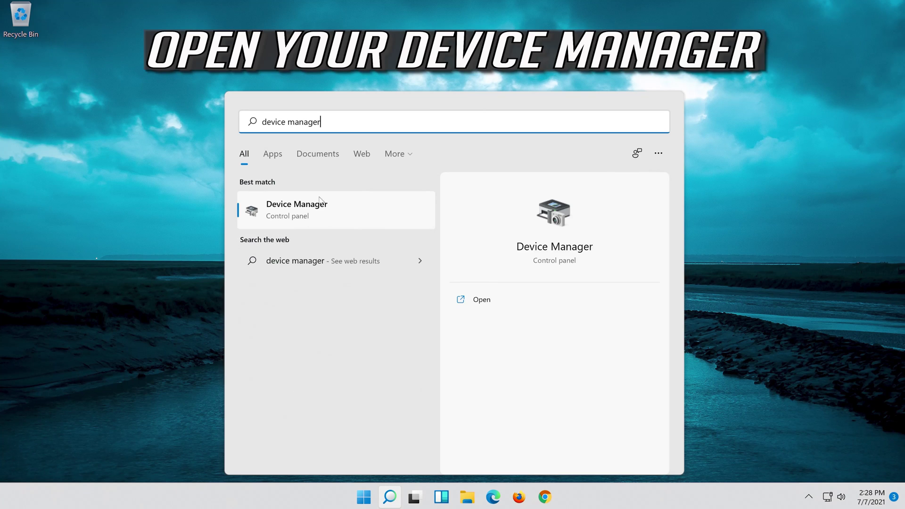
left_click(320, 212)
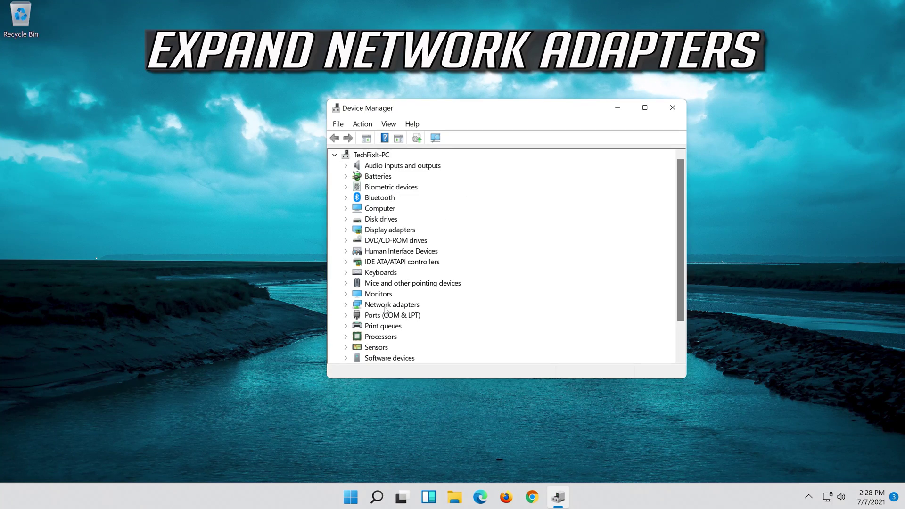
- Expand Network adapters and open Properties for the Intel 82574L Gigabit Network Connection
left_click(346, 304)
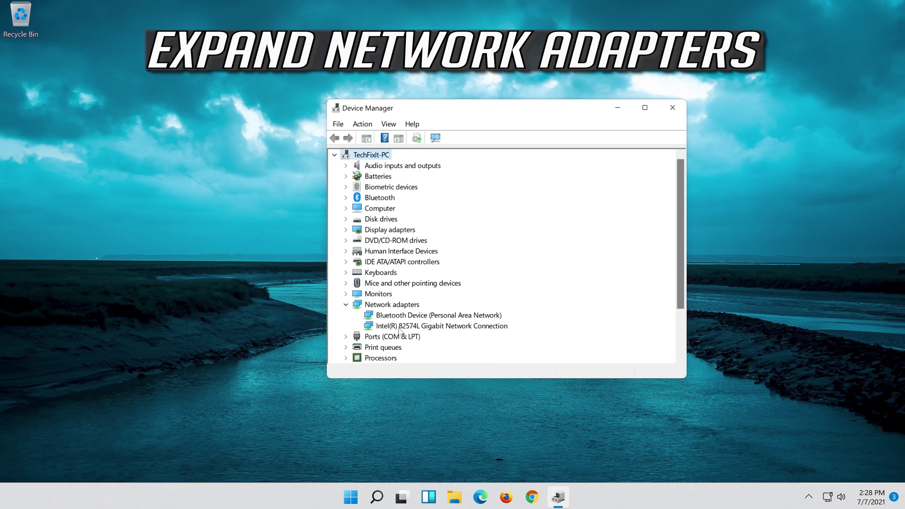
left_click(405, 327)
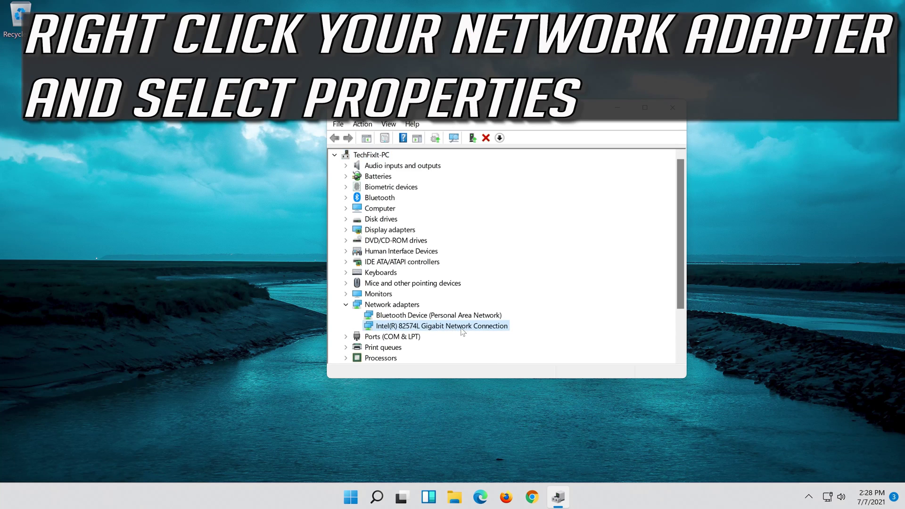
right_click(443, 328)
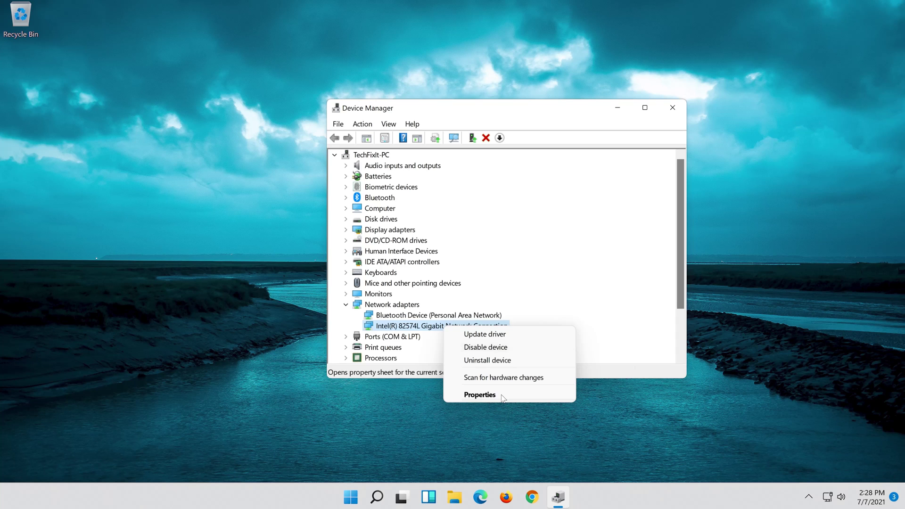
left_click(481, 394)
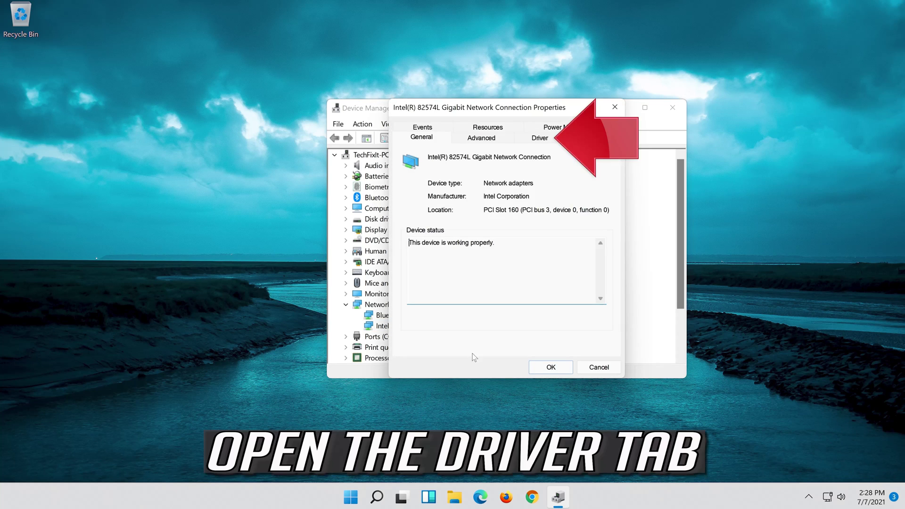
- Uninstall the Intel 82574L adapter from its Driver tab, leaving only the Bluetooth device
left_click(540, 138)
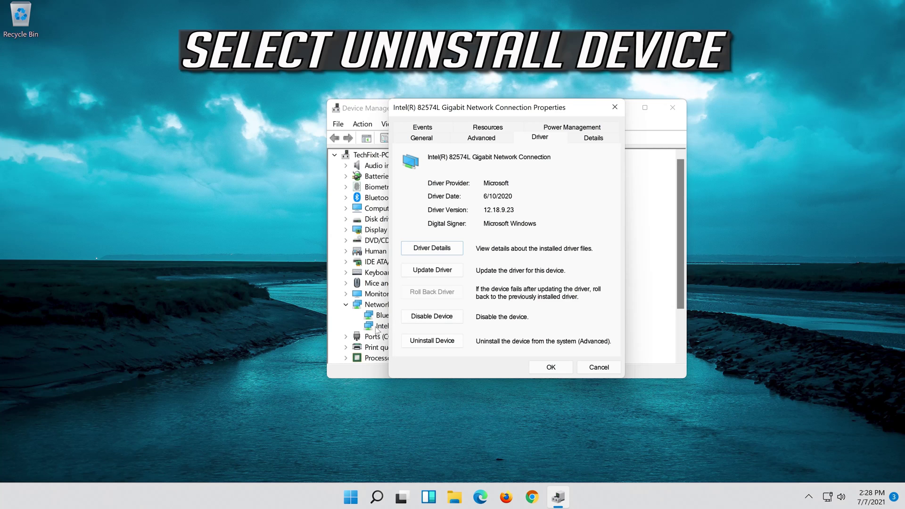
left_click(440, 344)
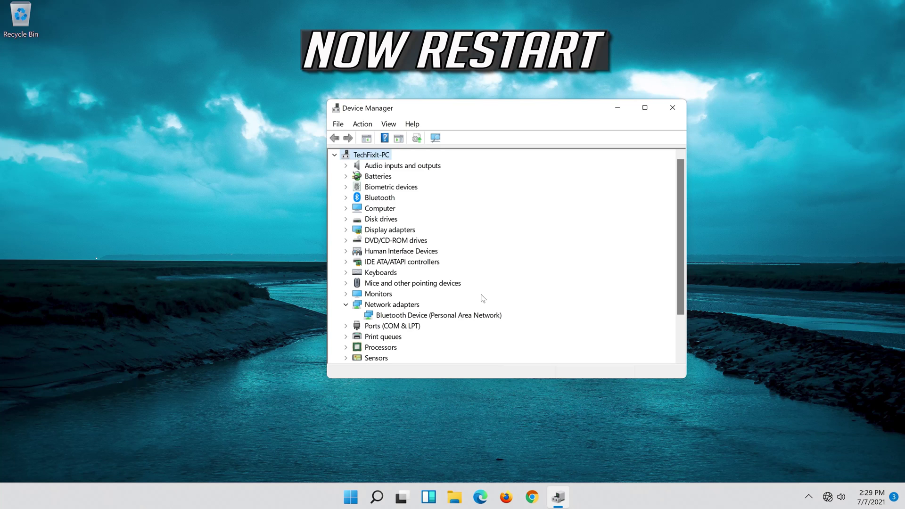
- Close Device Manager and restart Windows from the Start menu's Power options
left_click(674, 108)
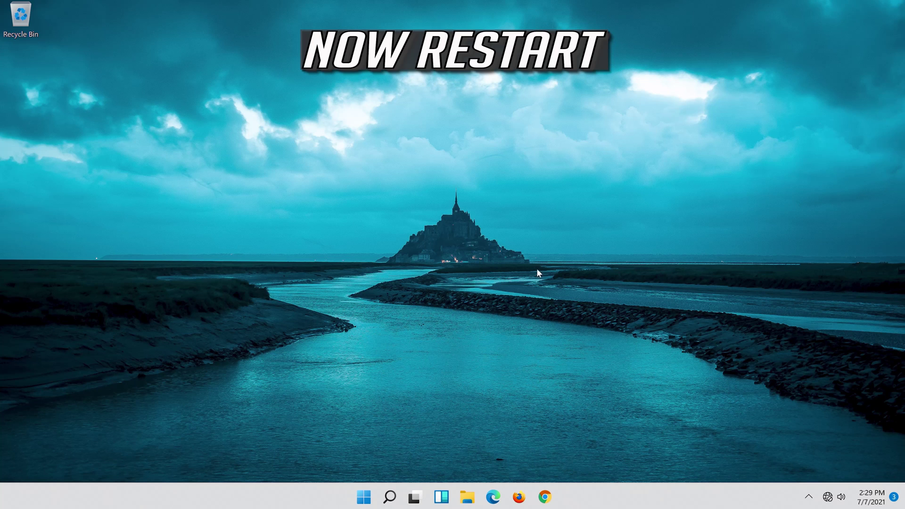
left_click(365, 498)
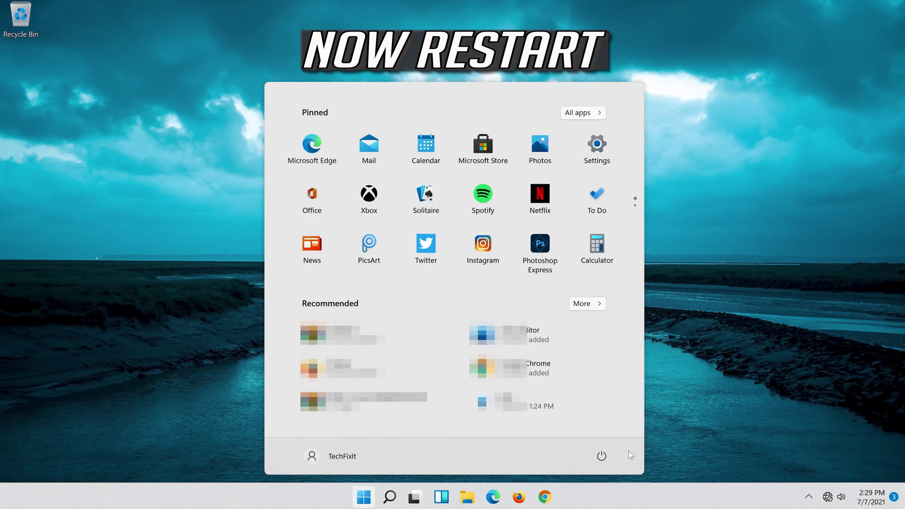
left_click(601, 456)
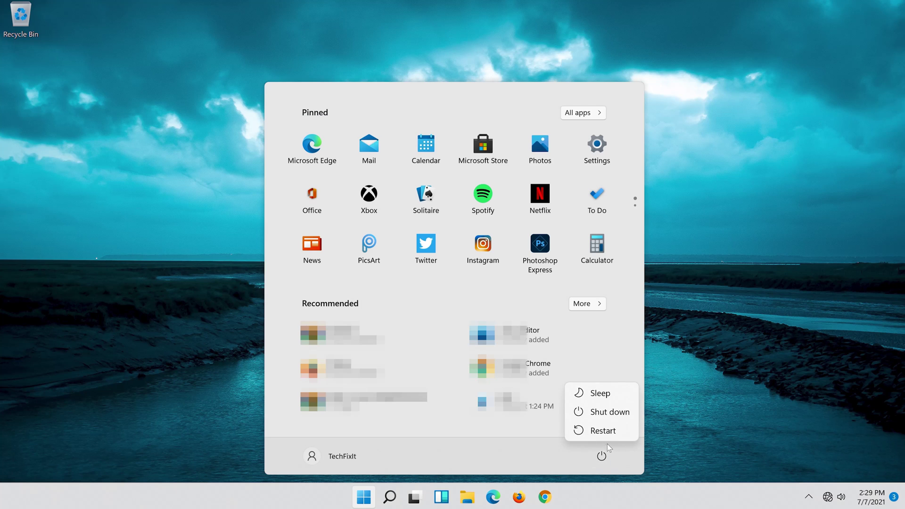
left_click(606, 431)
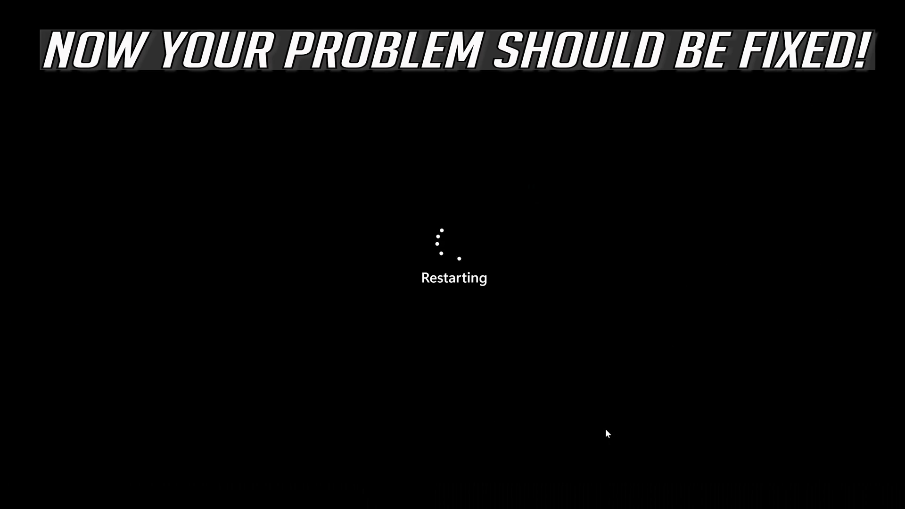